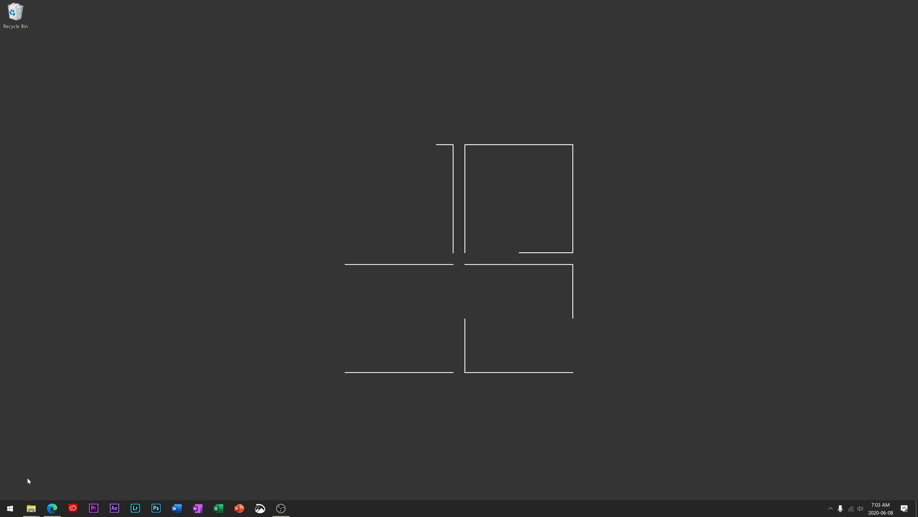
Step: Bring Edge forward showing the Veeam Agent for Microsoft Windows FREE download page
click(52, 508)
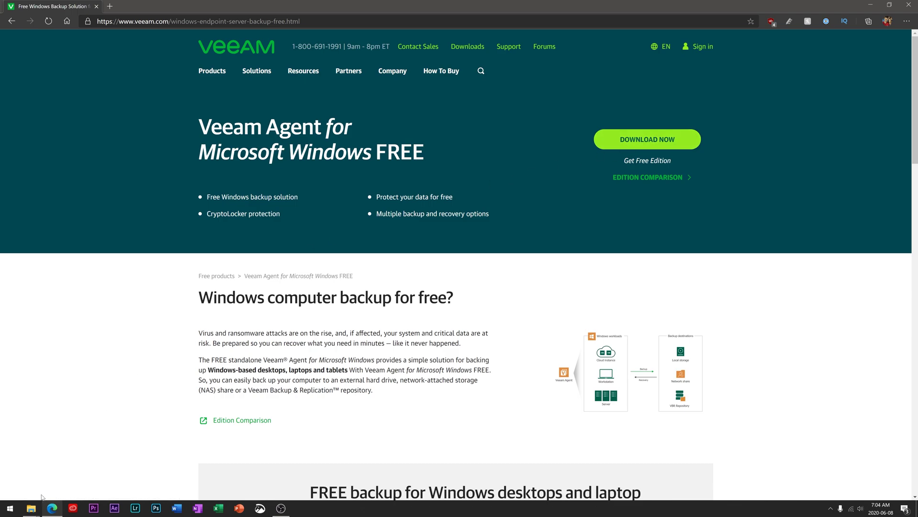
Step: In Downloads, extract the Veeam Agent zip into its own folder with 7-Zip
click(33, 509)
click(98, 481)
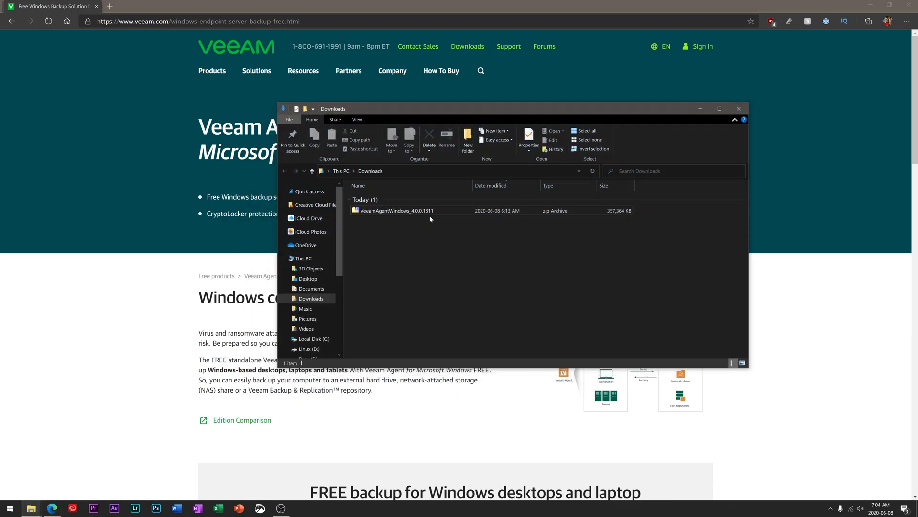
right_click(416, 213)
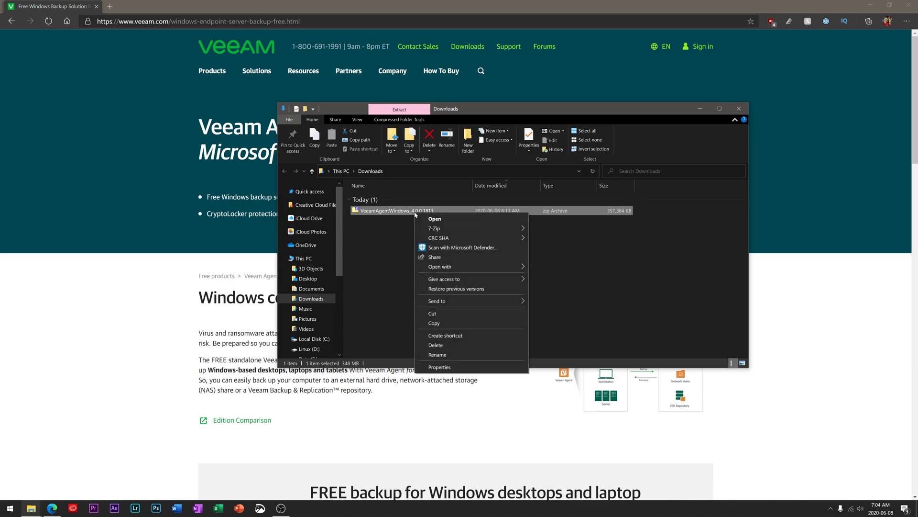
mouse_move(455, 230)
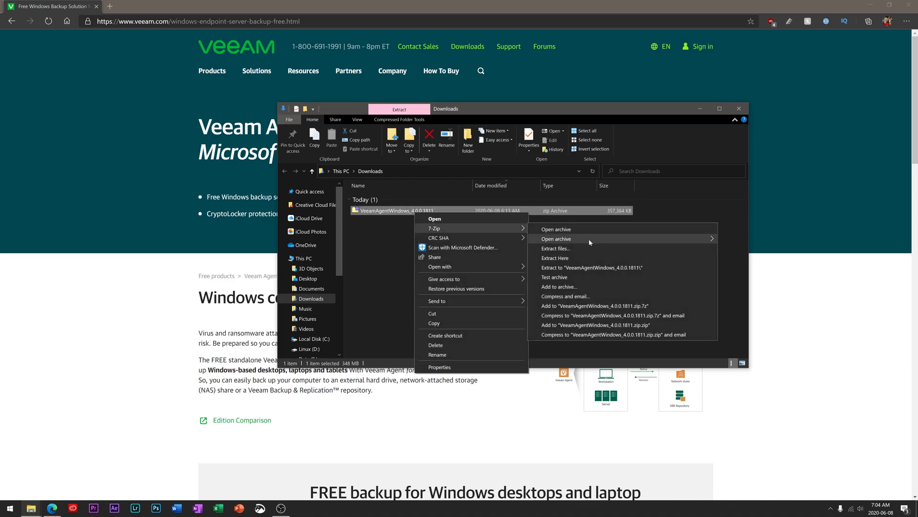
click(605, 267)
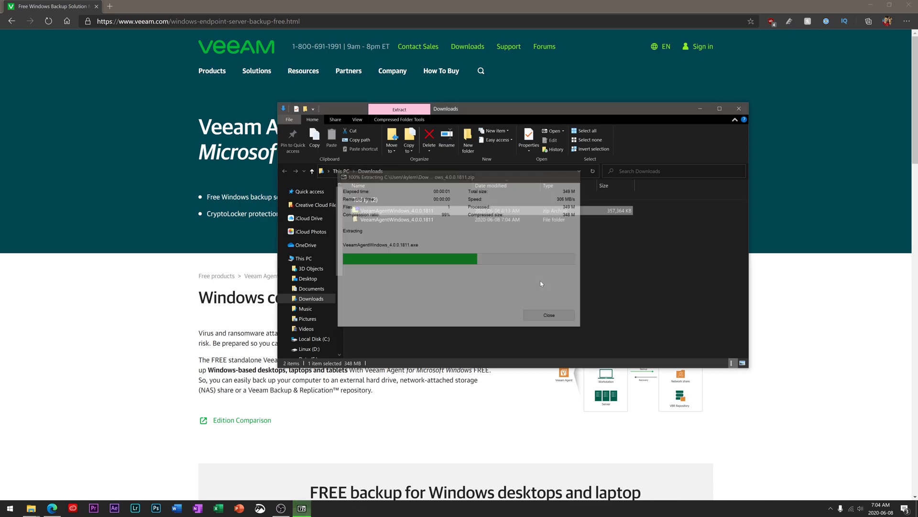
Step: Run the VeeamAgentWindows_4.0.0.1811 installer from the extracted folder as administrator
double_click(384, 219)
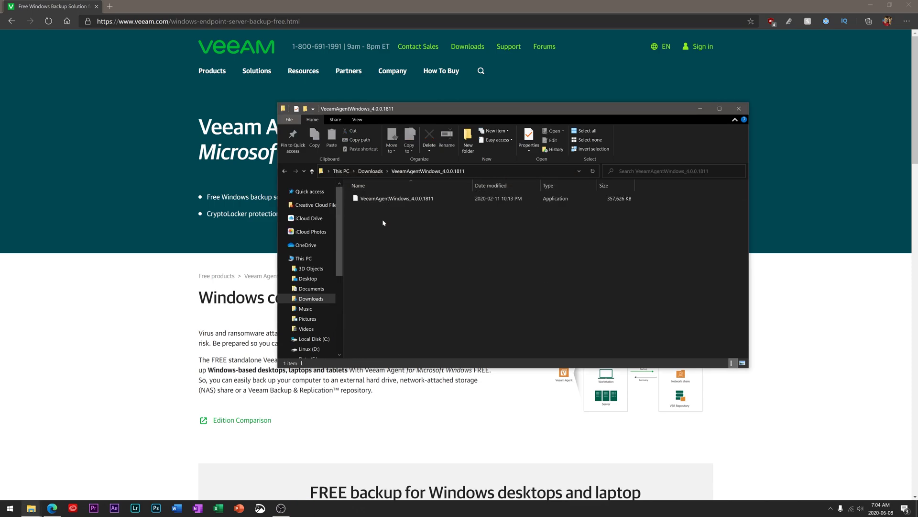
click(391, 200)
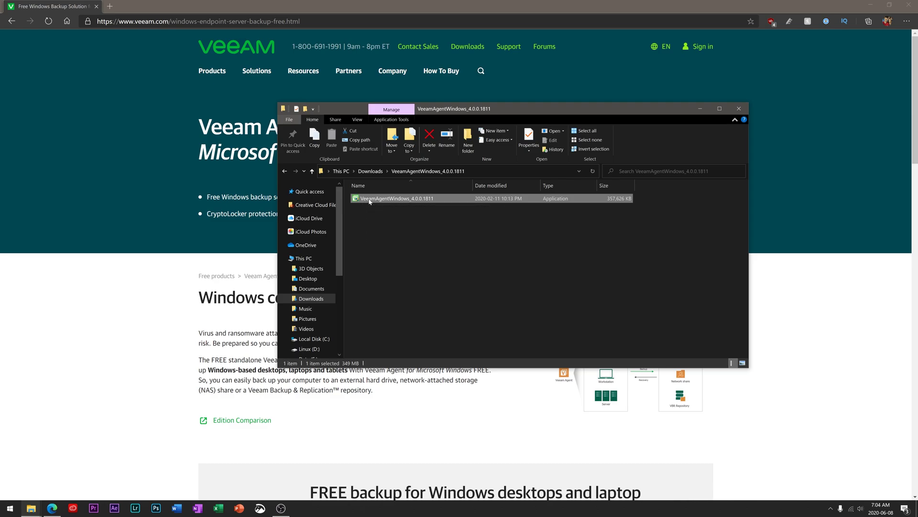
right_click(369, 199)
click(395, 216)
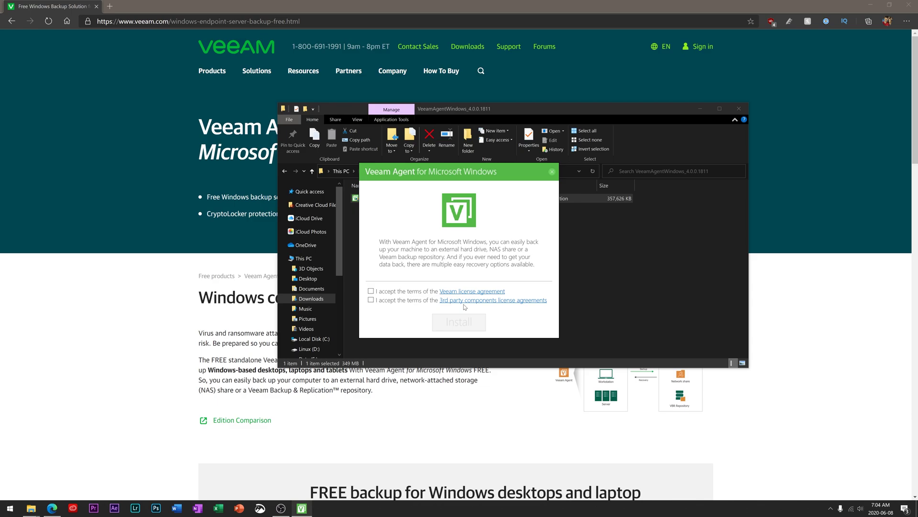
Step: Accept the Veeam and 3rd party components license agreements, then install the agent
click(370, 291)
click(370, 299)
click(454, 325)
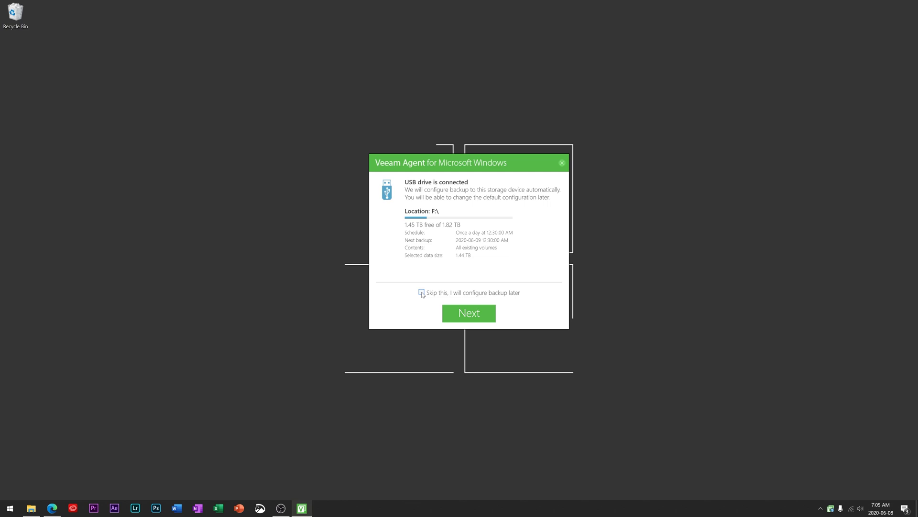
Step: Skip the USB backup configuration and finish setup without the Recovery Media creation wizard
click(464, 313)
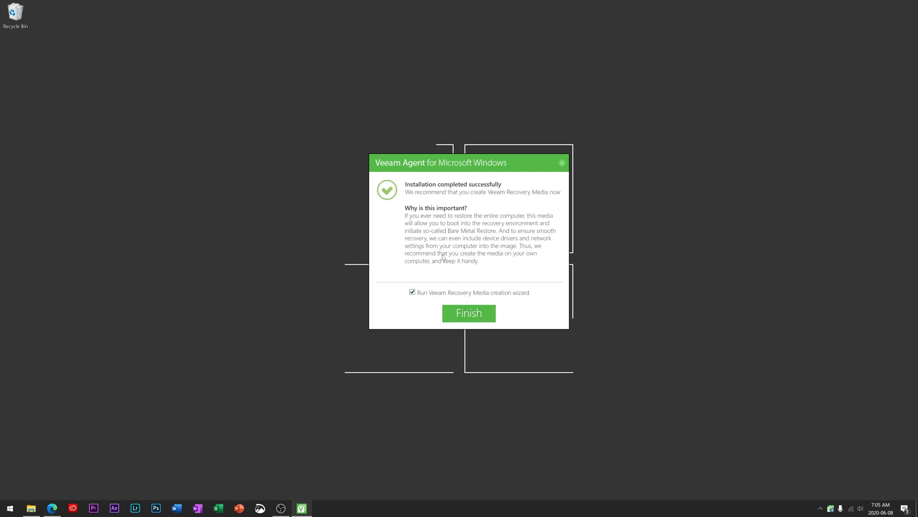
click(412, 292)
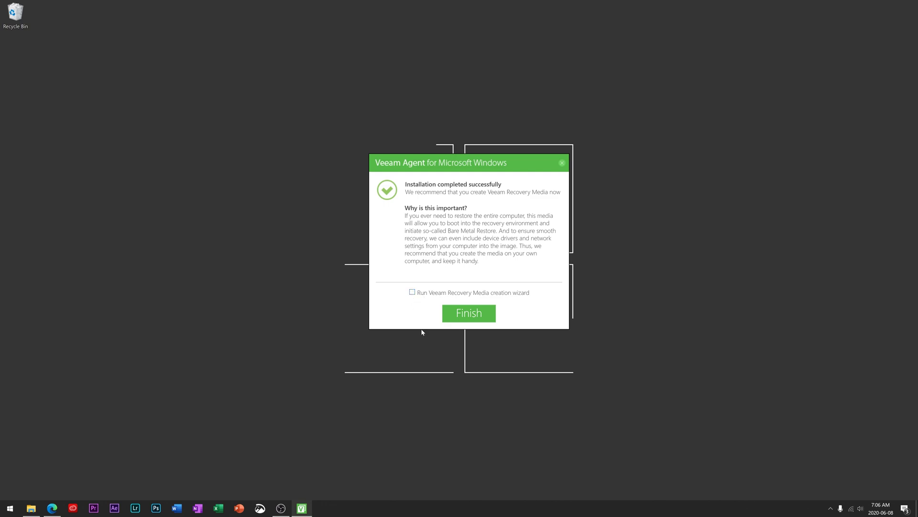
click(472, 316)
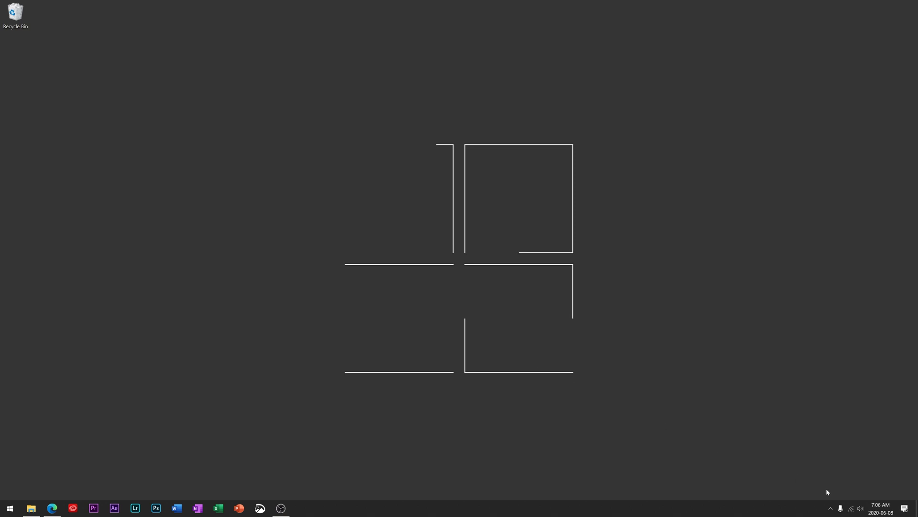
Step: Open the Veeam Agent main window from the tray and decline installing a license file
click(829, 509)
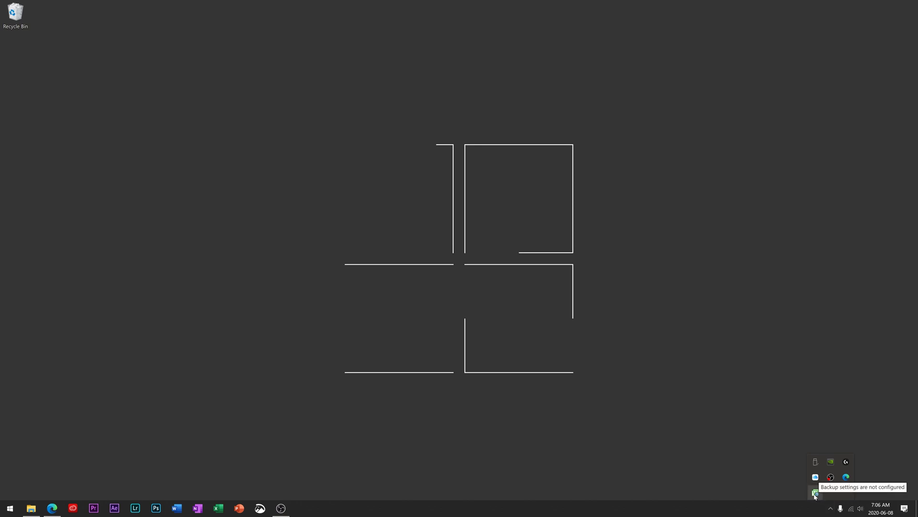
double_click(815, 493)
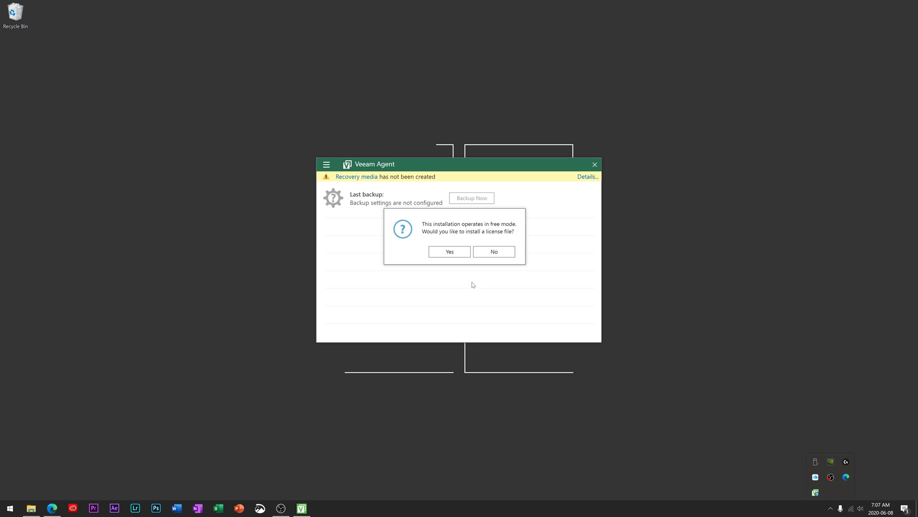
click(493, 252)
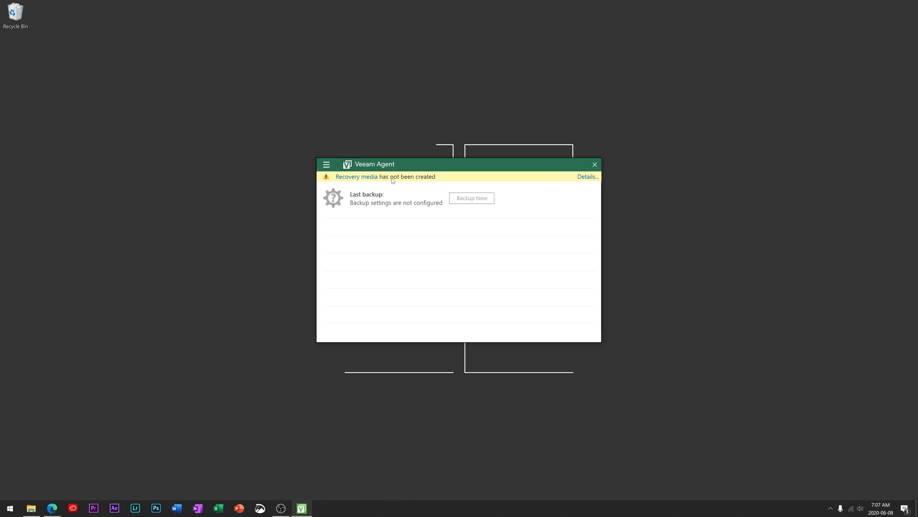
click(326, 165)
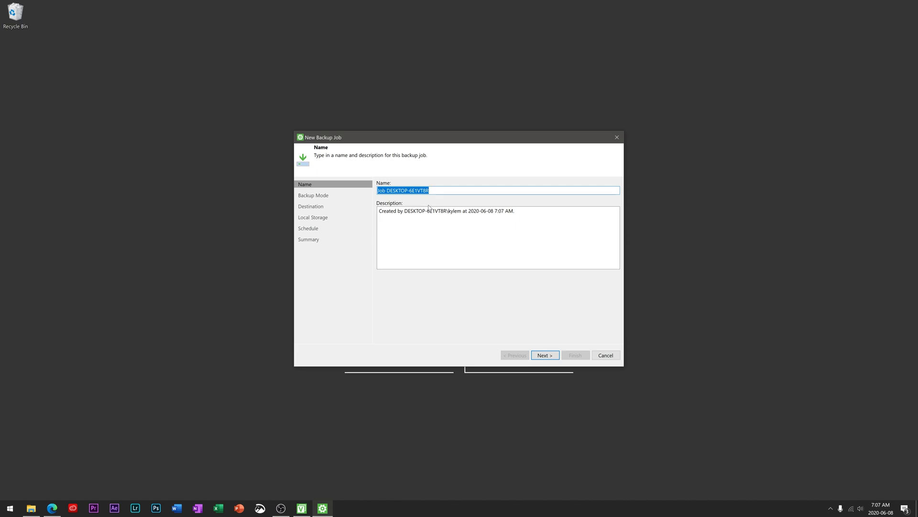
Step: Name the new backup job 'PC Back' and continue to the Backup Mode step
text(PC Backup)
click(549, 358)
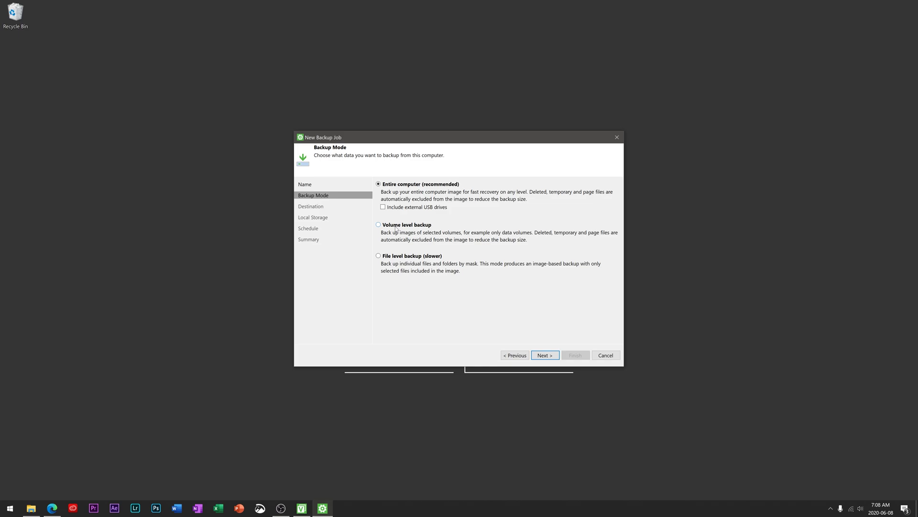
Step: Choose File level backup (slower) and continue to the Files step
click(378, 255)
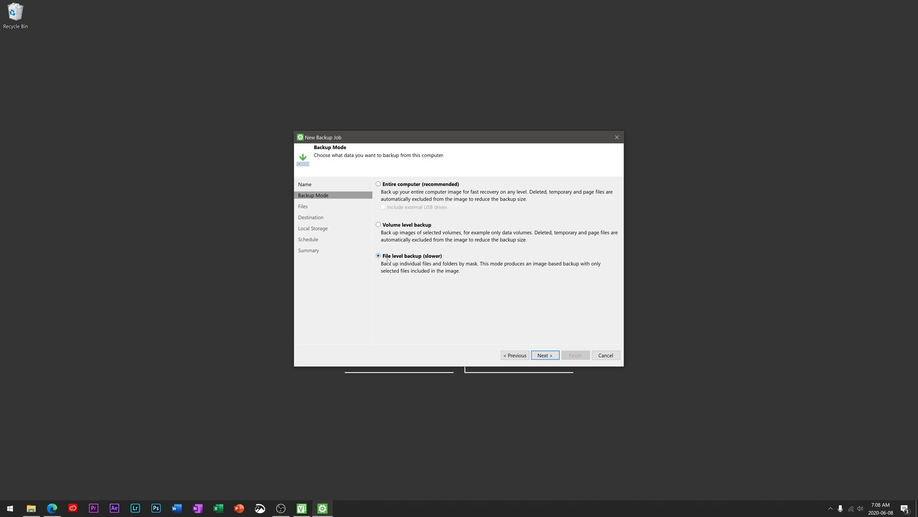
click(543, 355)
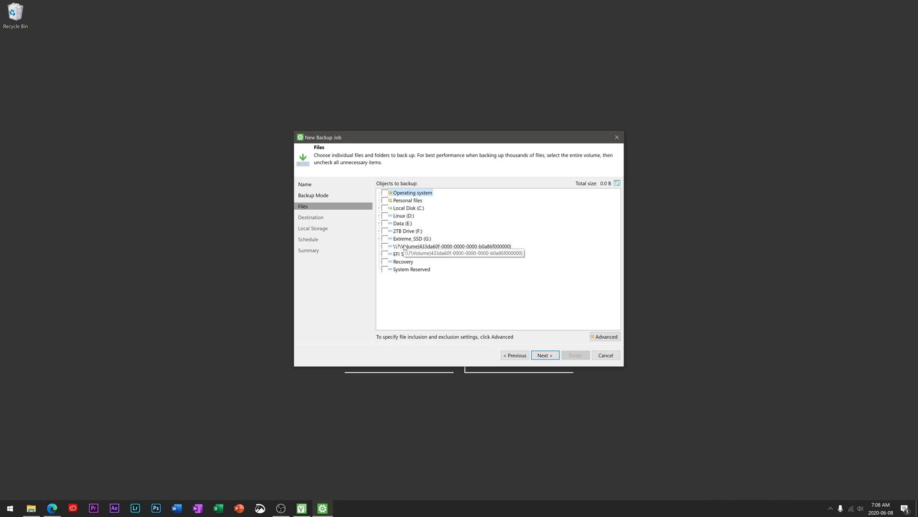
Step: Expand Local Disk (C:) > Users > user profile folder and tick Personal files
click(380, 209)
click(384, 292)
click(388, 315)
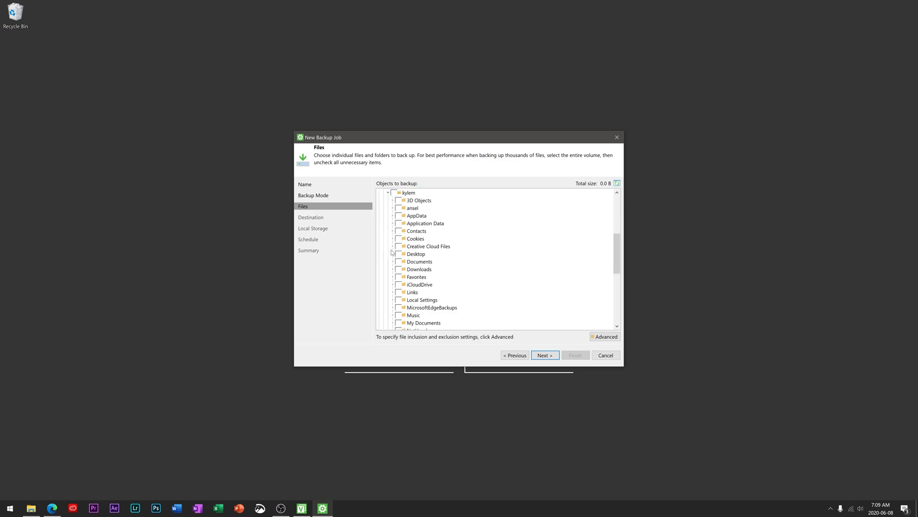
scroll(407, 290, up, 6)
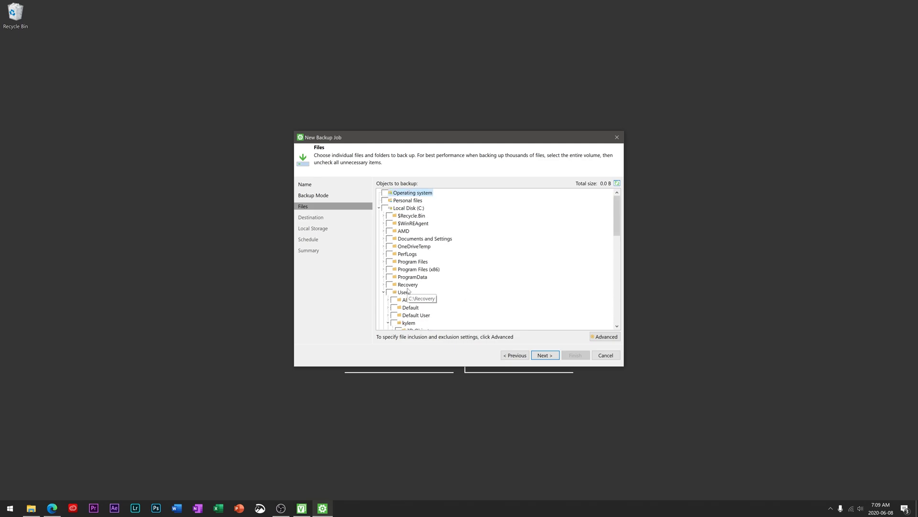
click(384, 203)
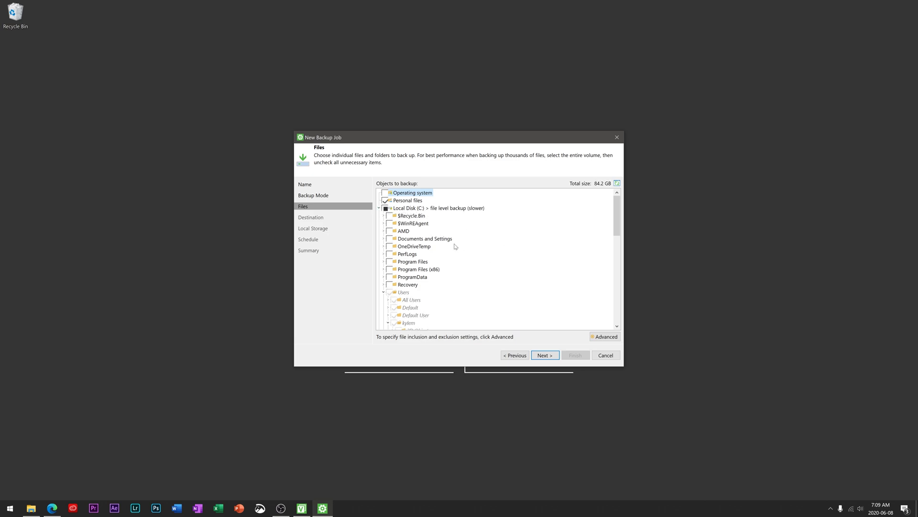
scroll(455, 247, down, 2)
scroll(410, 277, down, 2)
scroll(408, 270, down, 3)
scroll(407, 249, up, 3)
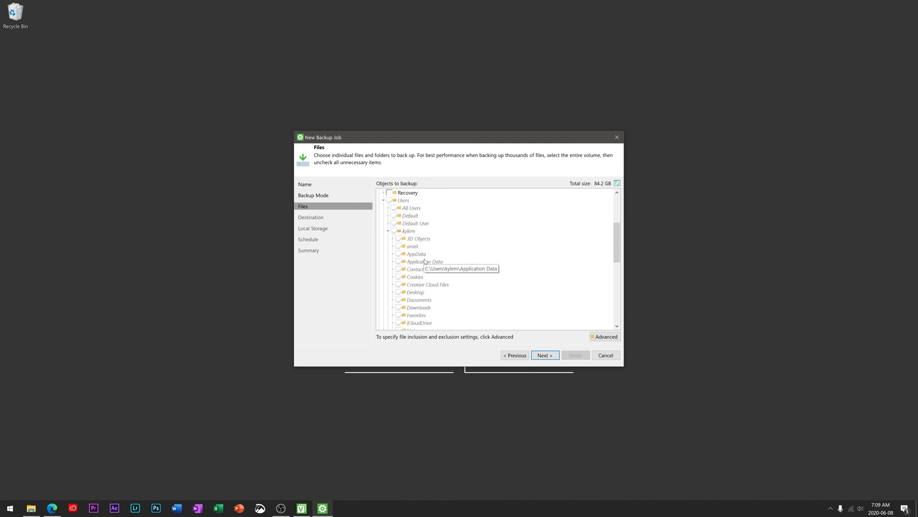
scroll(427, 266, down, 1)
scroll(427, 267, down, 2)
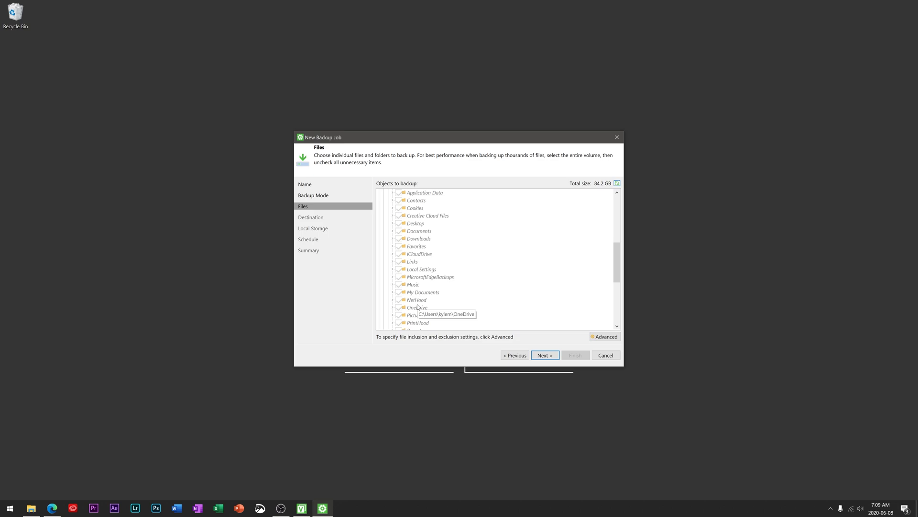
scroll(397, 282, down, 1)
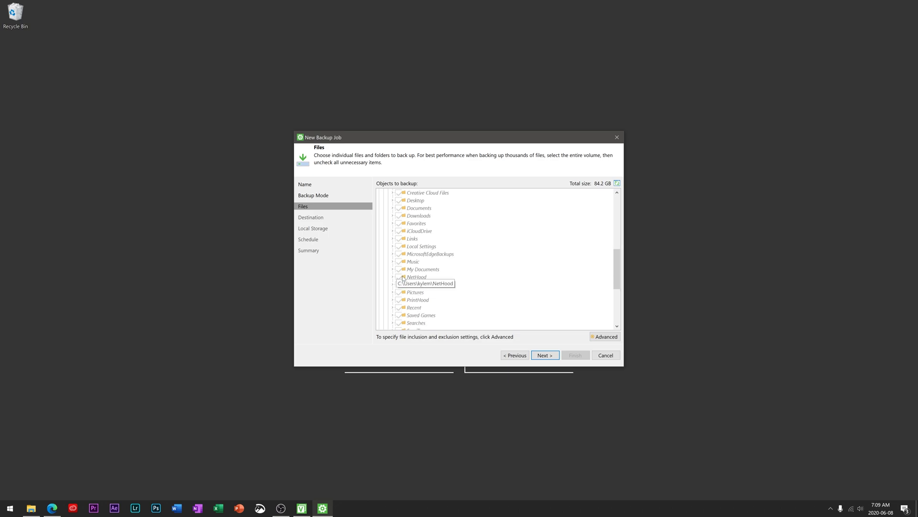
scroll(403, 276, up, 8)
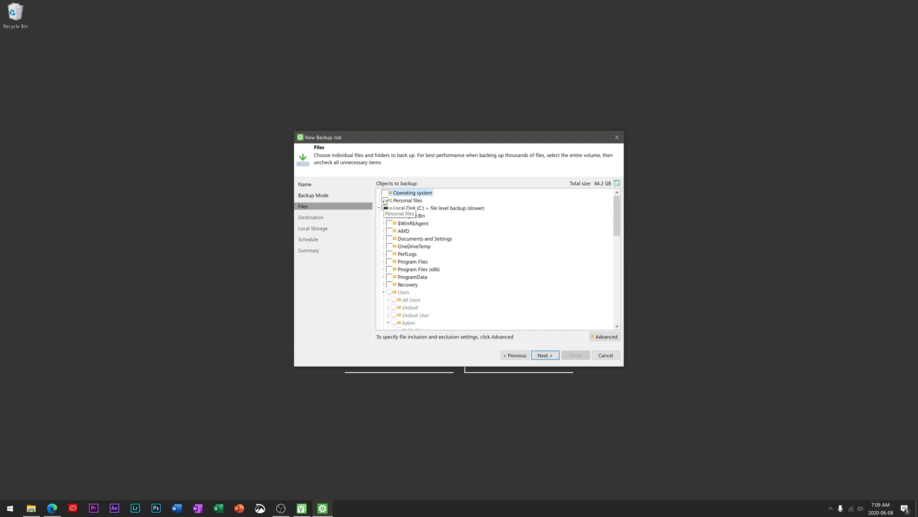
Step: Clear the C: drive selection, tick only Pictures (814.3 MB), and continue to Destination
click(386, 208)
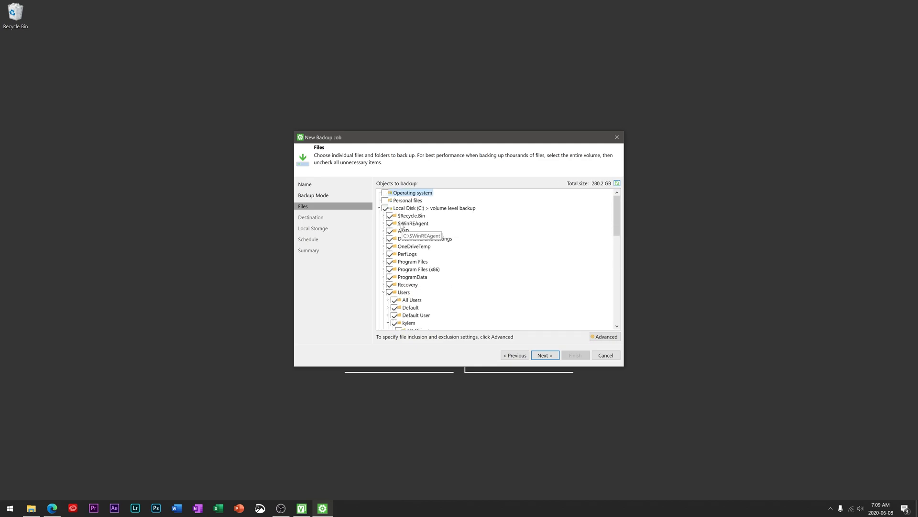
scroll(428, 242, down, 1)
scroll(429, 243, down, 7)
scroll(430, 246, down, 2)
click(399, 247)
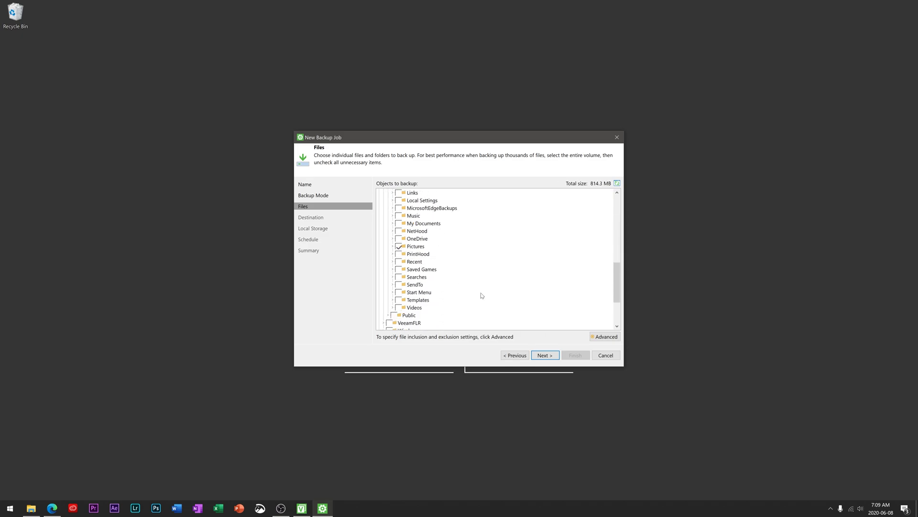
scroll(437, 243, up, 10)
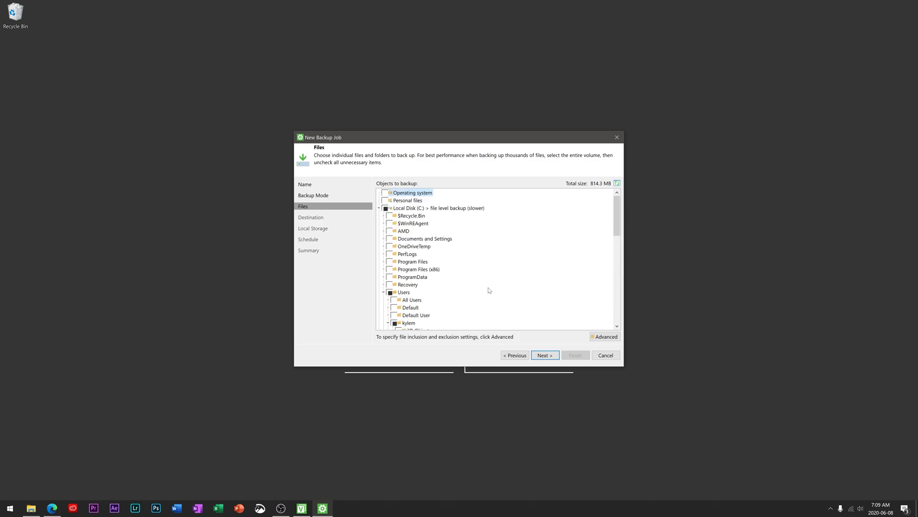
click(542, 356)
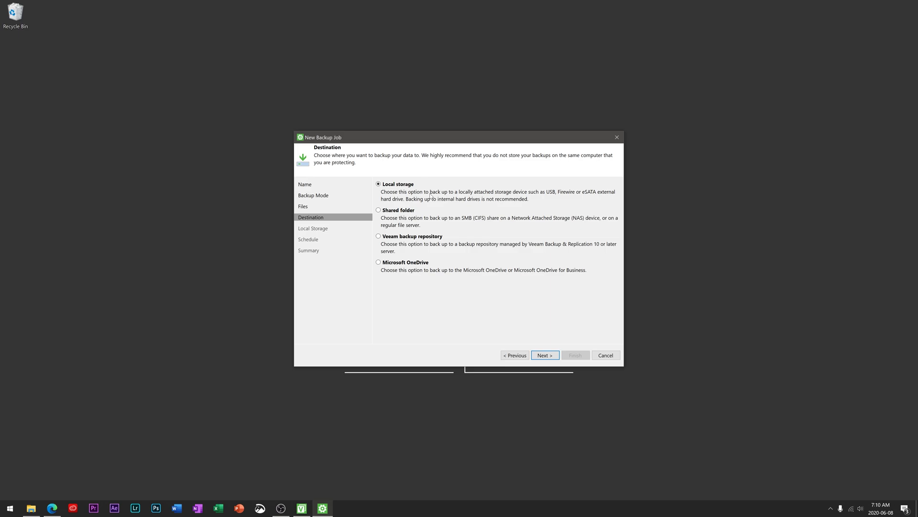
Step: Pick 2TB Drive (F:) as the local backup target, folder F:\VeeamBackup\
click(545, 355)
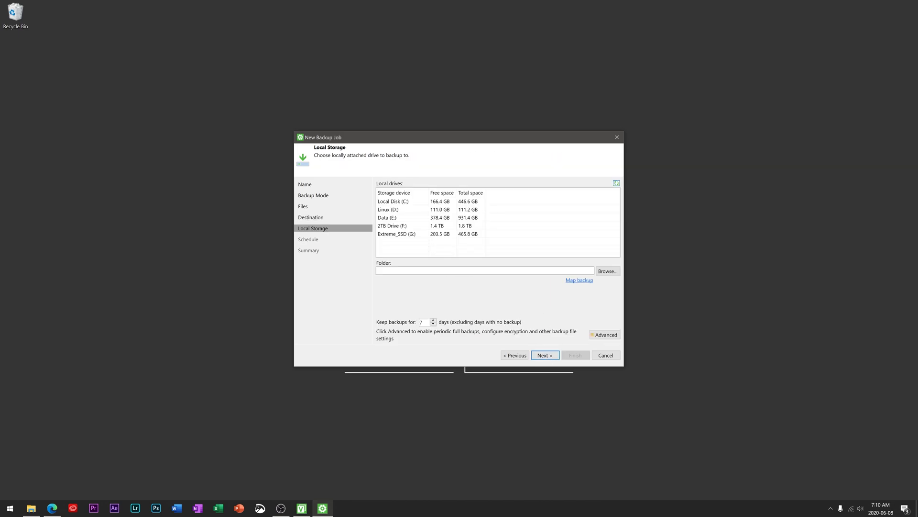
click(400, 228)
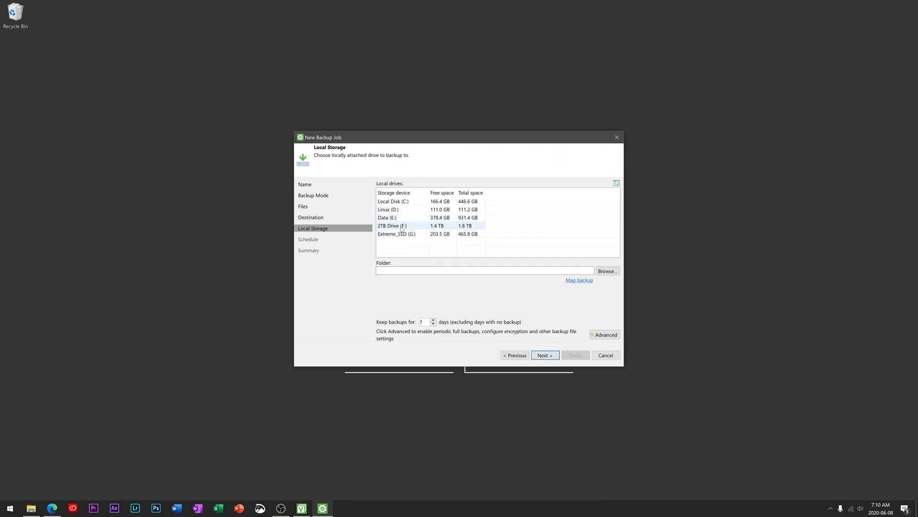
click(401, 228)
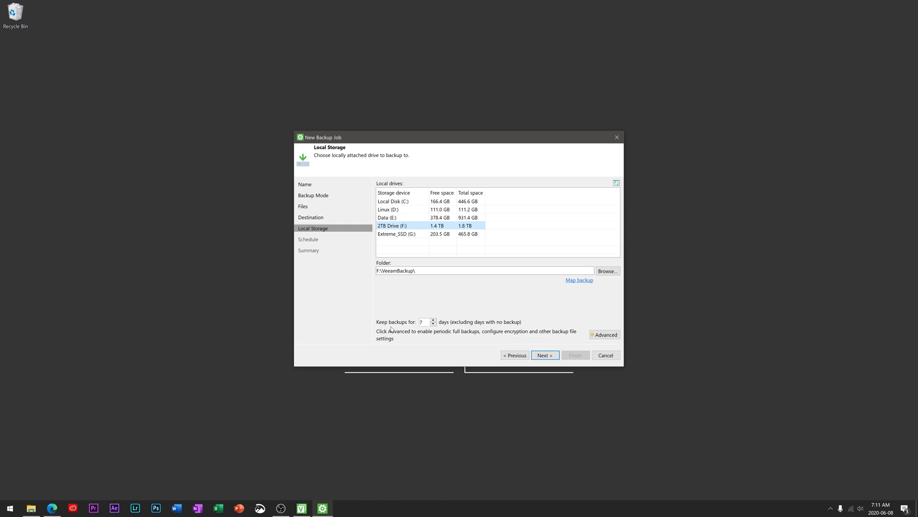
Step: Set the Keep backups for retention spin box to 3 days
click(433, 320)
click(433, 324)
click(434, 324)
Step: Enable monthly periodic active full backups in Advanced settings and continue to the Schedule step
click(604, 336)
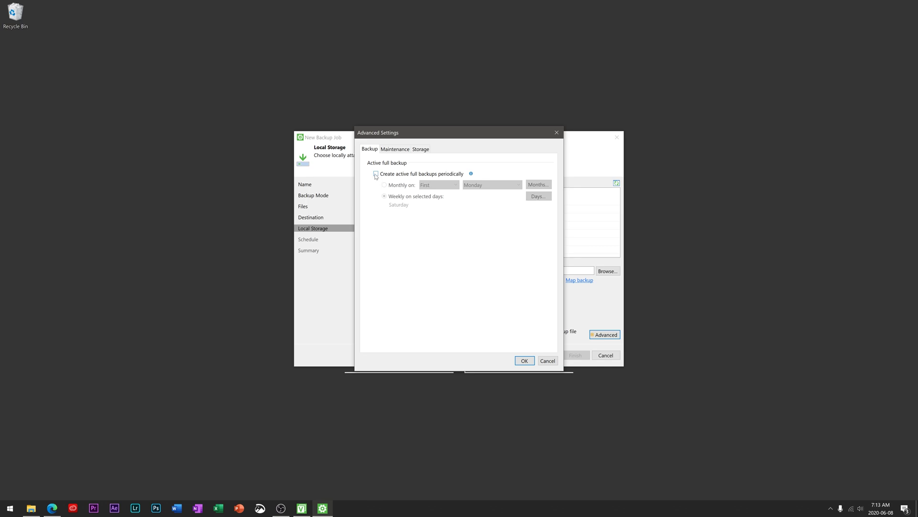
click(376, 175)
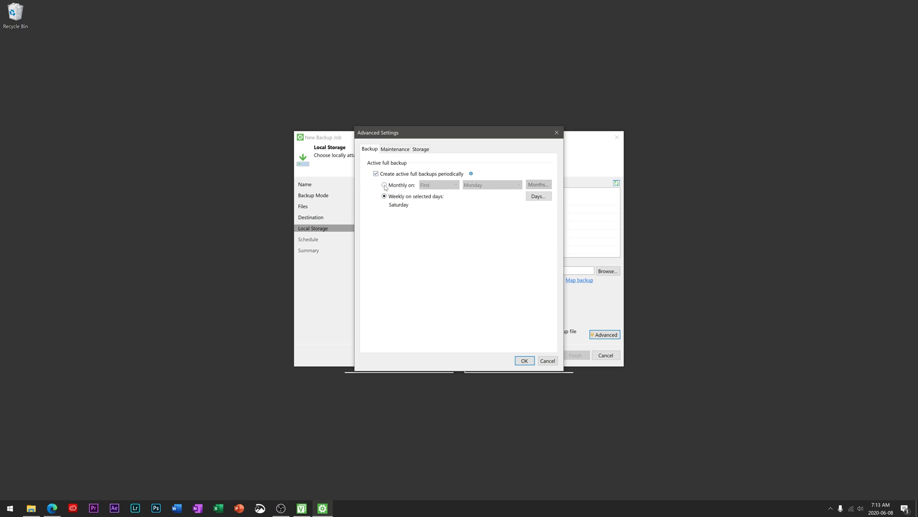
click(384, 185)
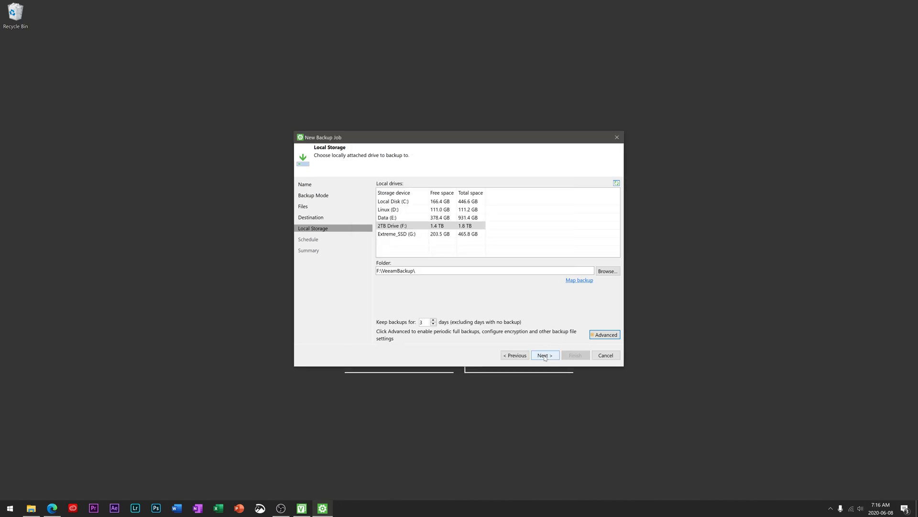
click(545, 356)
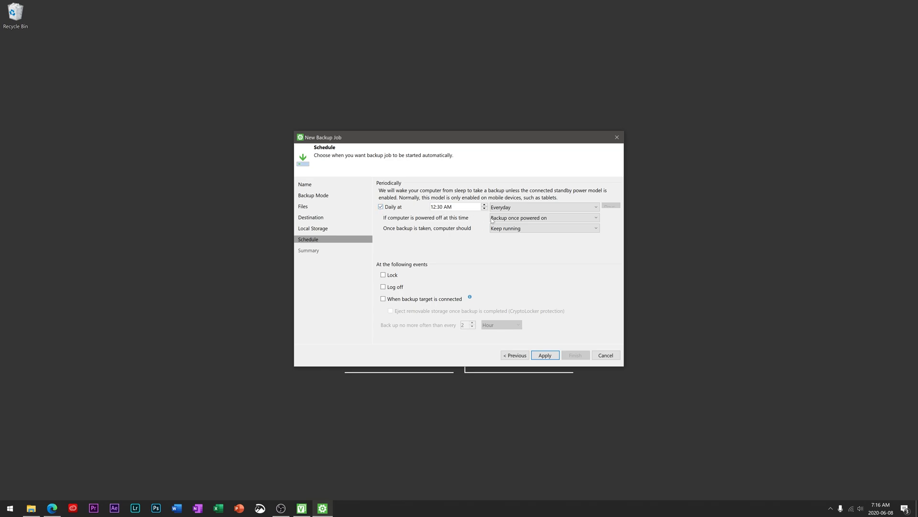
Step: Change the 12:30 AM daily schedule from Everyday to On these days, keeping all seven days checked
click(530, 217)
click(530, 221)
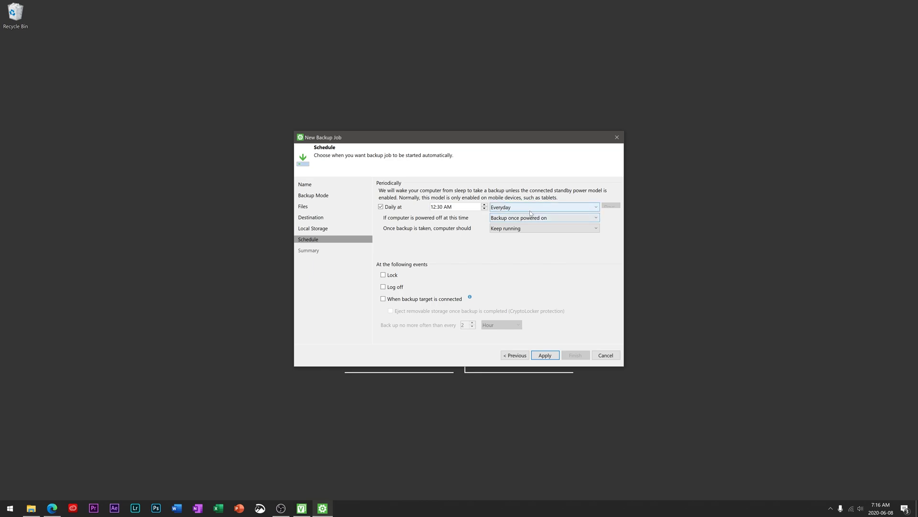
click(593, 209)
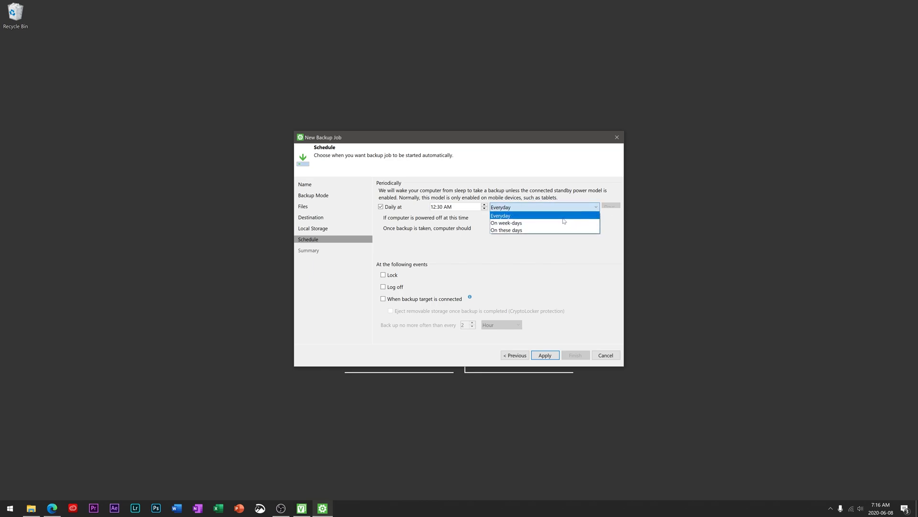
click(546, 223)
click(537, 210)
click(533, 229)
click(611, 206)
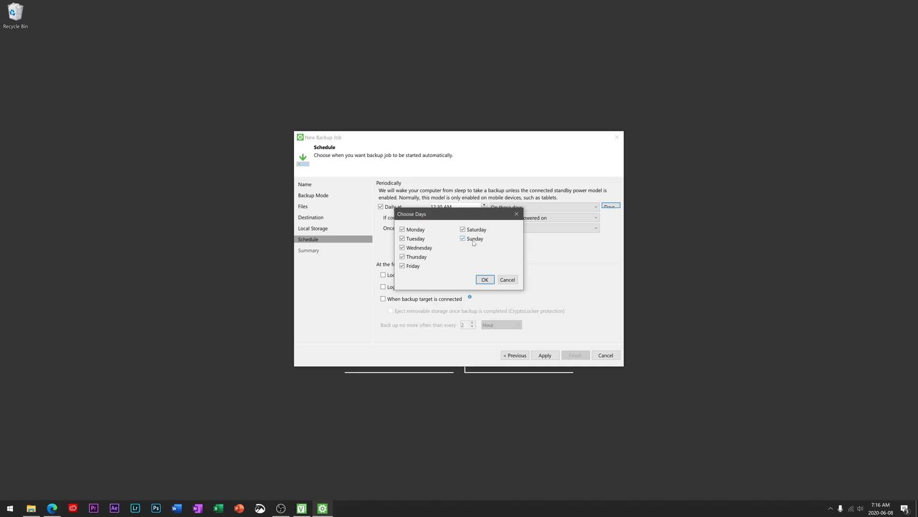
click(511, 281)
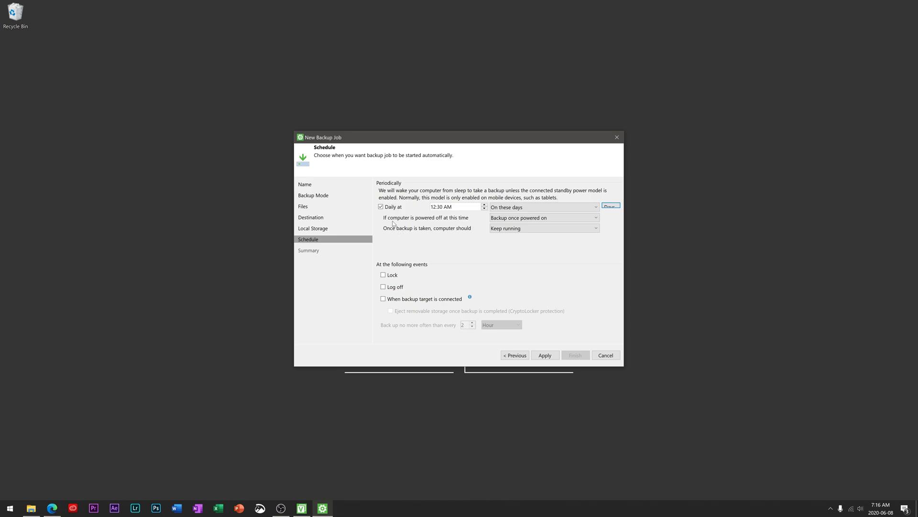
Step: Set the powered-off option to Skip backup so missed scheduled runs are skipped
click(517, 219)
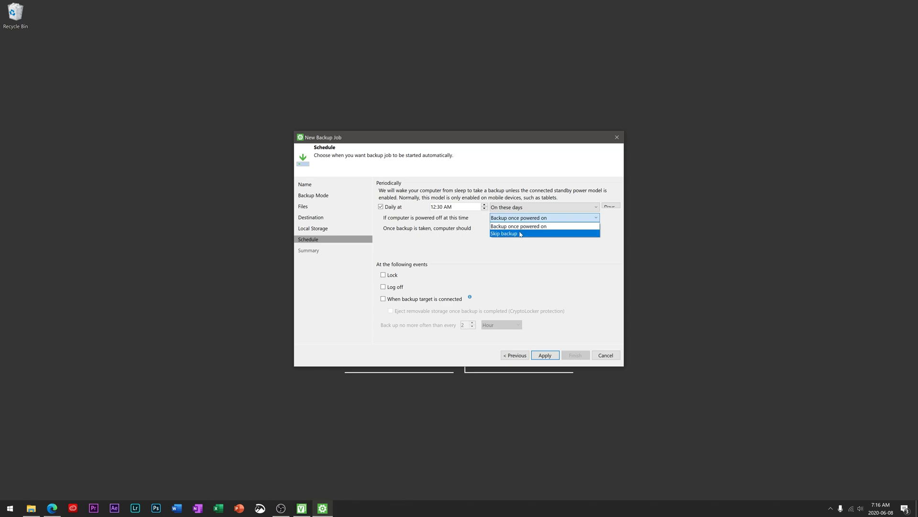
click(518, 235)
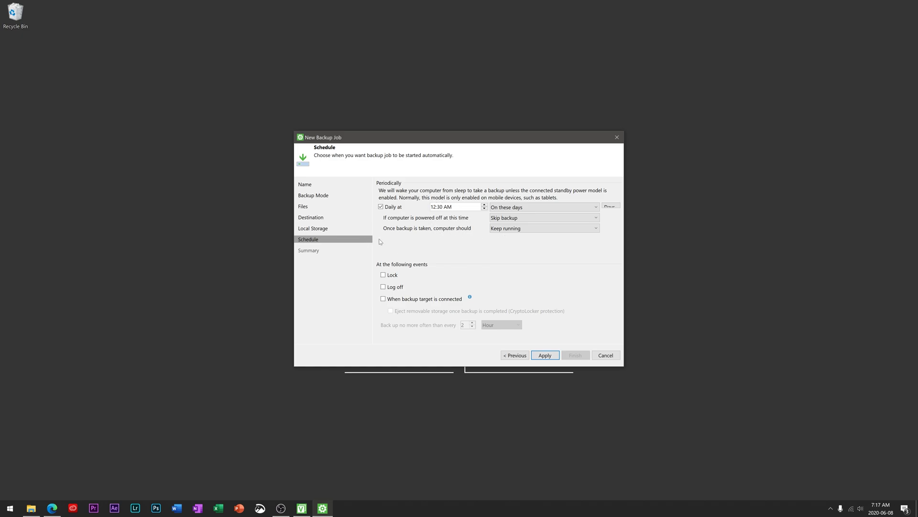
click(519, 230)
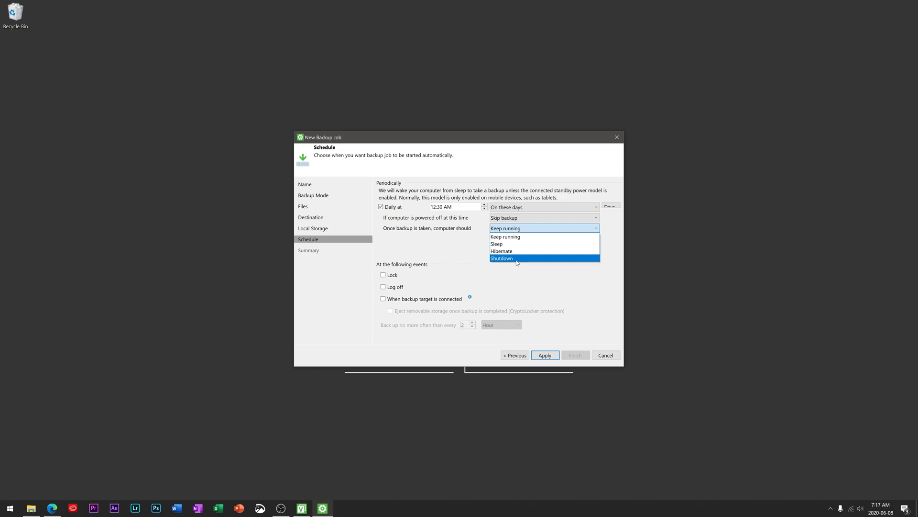
Step: Keep the after-backup action set to Keep running
click(452, 244)
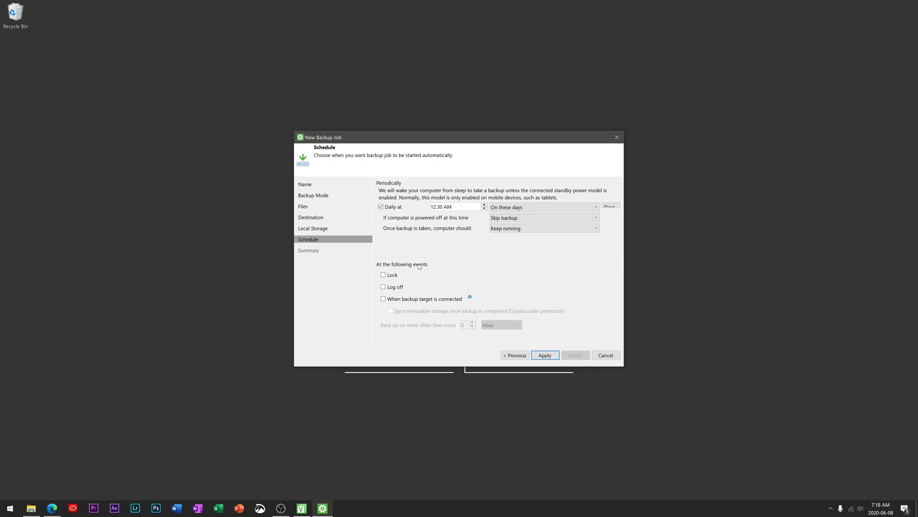
Step: Apply the schedule to create the PC Backup job, review the Summary, and enable Run the job when I click Finish
click(544, 358)
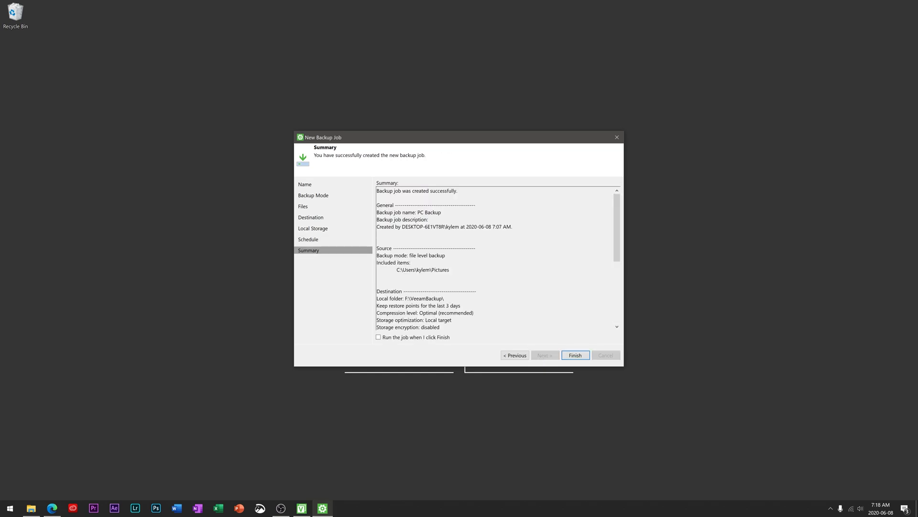
scroll(495, 259, down, 5)
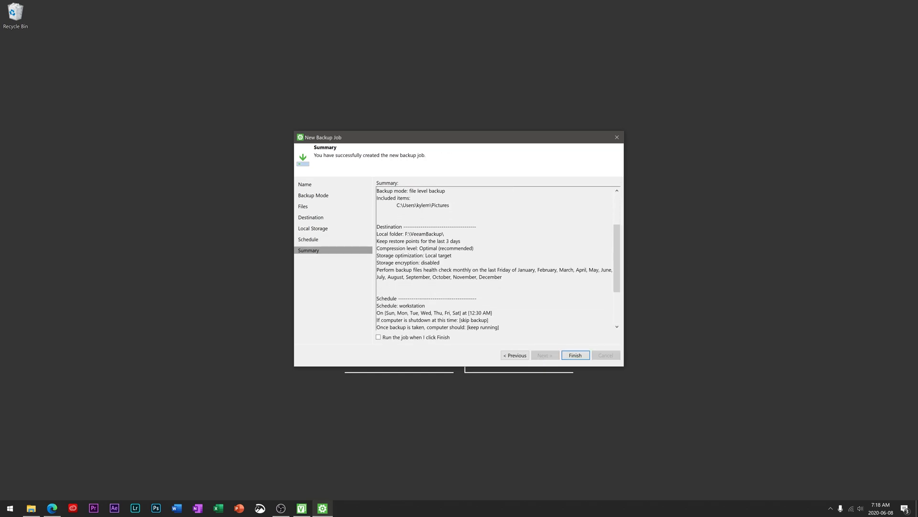
scroll(495, 258, up, 6)
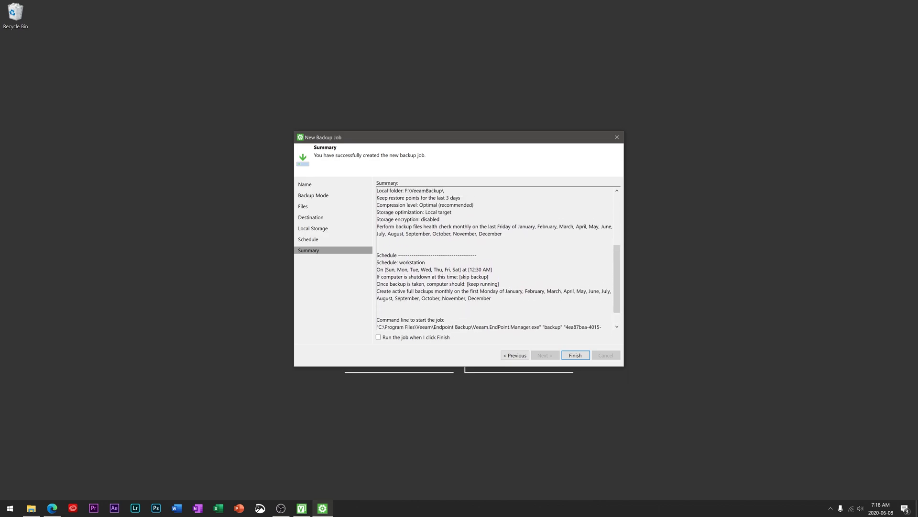
click(379, 337)
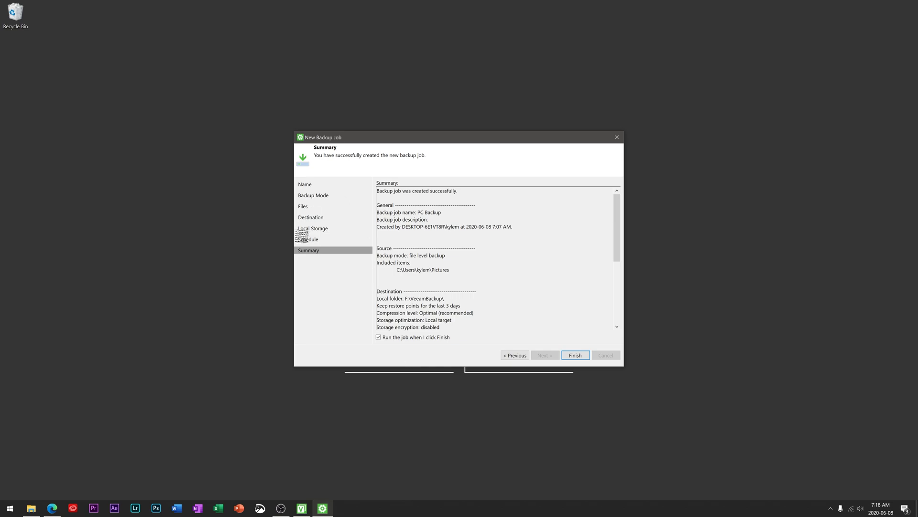
Step: Finish the wizard to run the first PC Backup, then view its restore point details
click(574, 356)
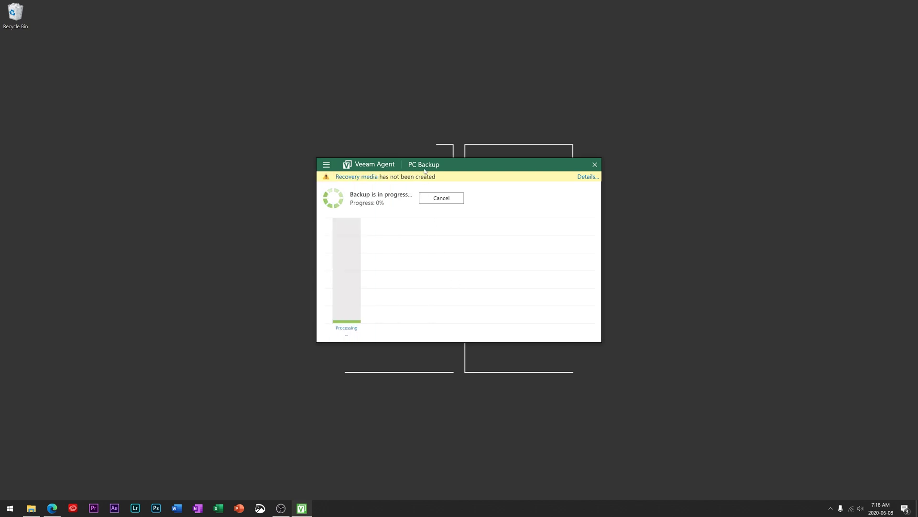
drag(454, 167, 460, 165)
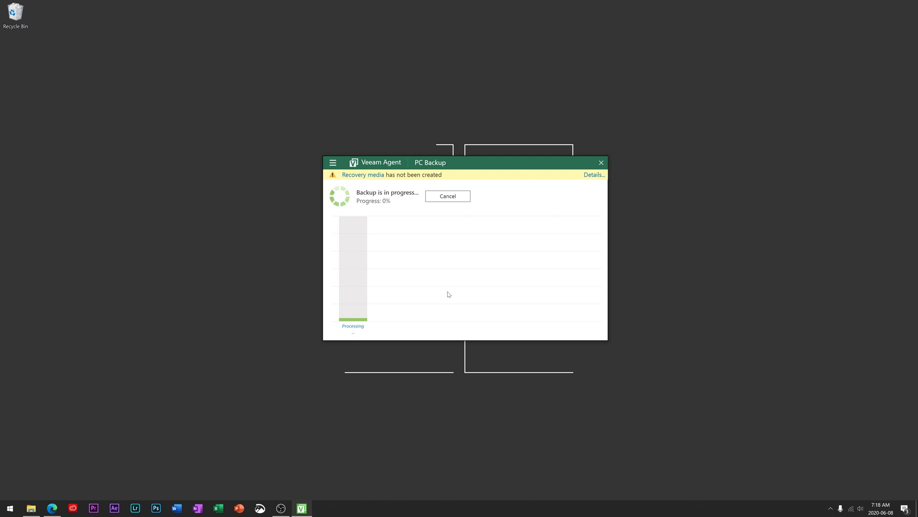
click(412, 244)
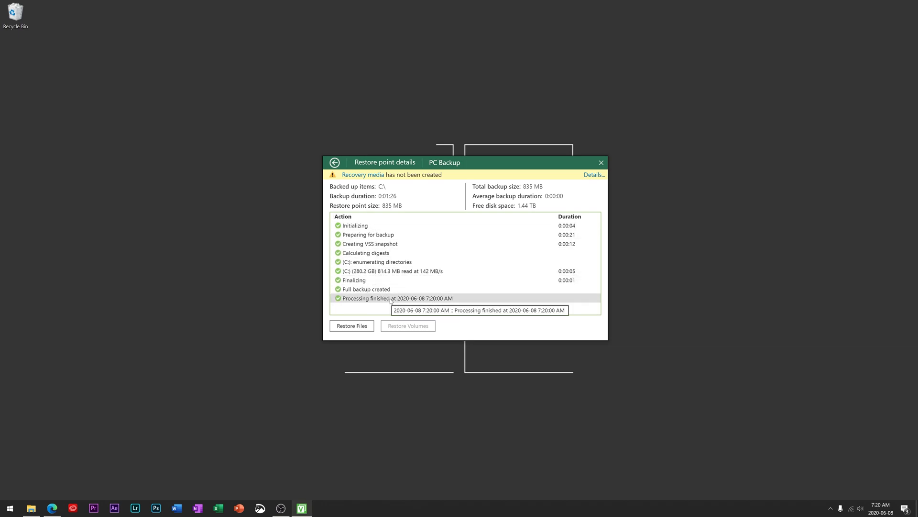
Step: Go back from Restore point details to the main Veeam dashboard
click(339, 165)
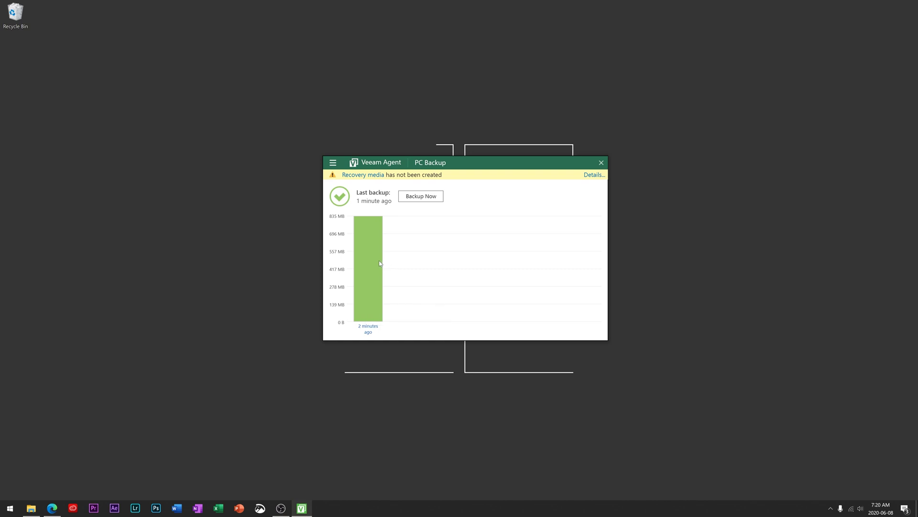
mouse_move(375, 267)
Step: Browse File Explorer to F:\VeeamBackup\PC Backup to see the 43 KB and 835 MB backup files
click(31, 509)
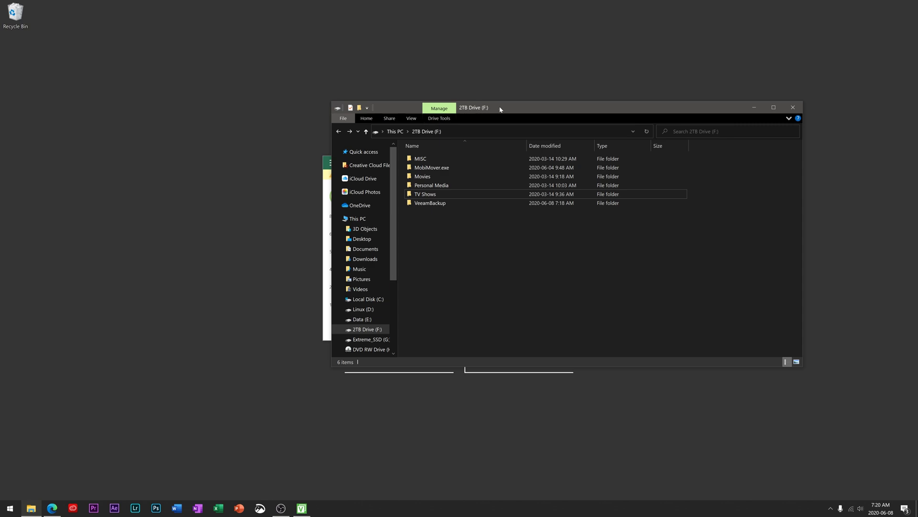
drag(526, 107, 648, 75)
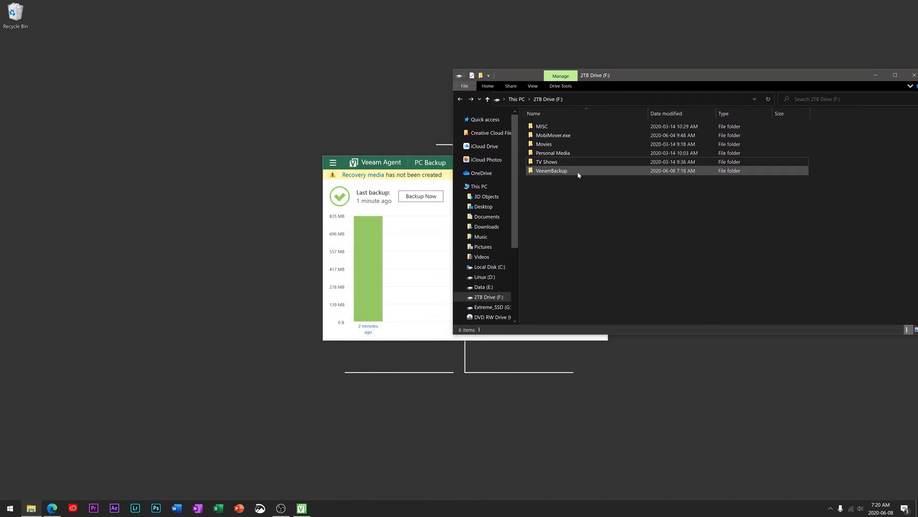
mouse_move(569, 172)
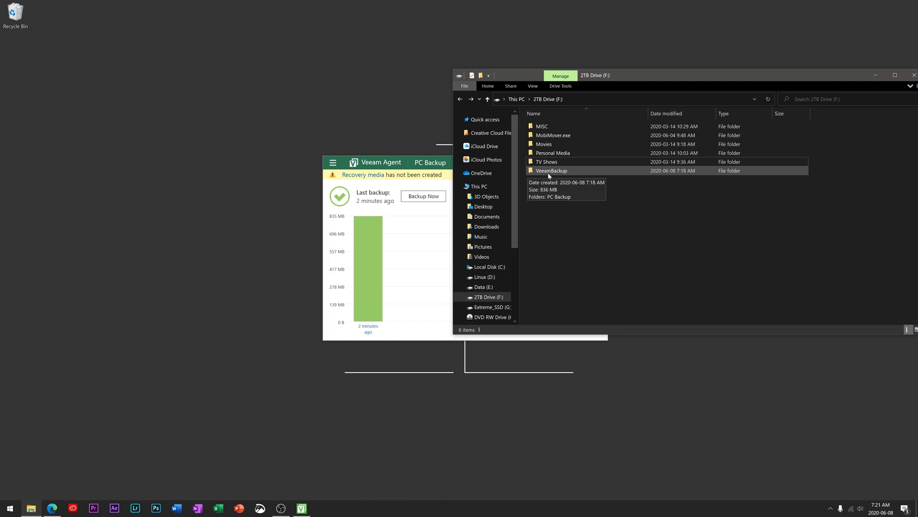
double_click(549, 173)
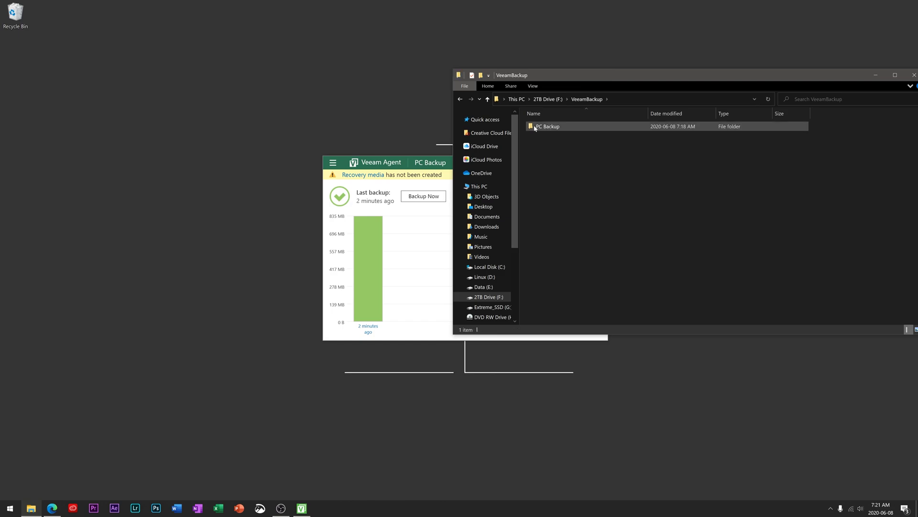
mouse_move(576, 130)
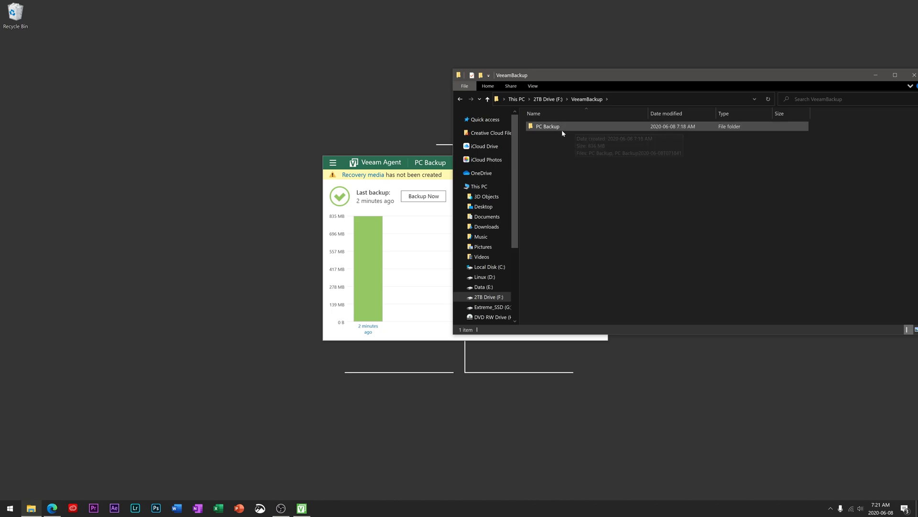
click(549, 128)
double_click(549, 128)
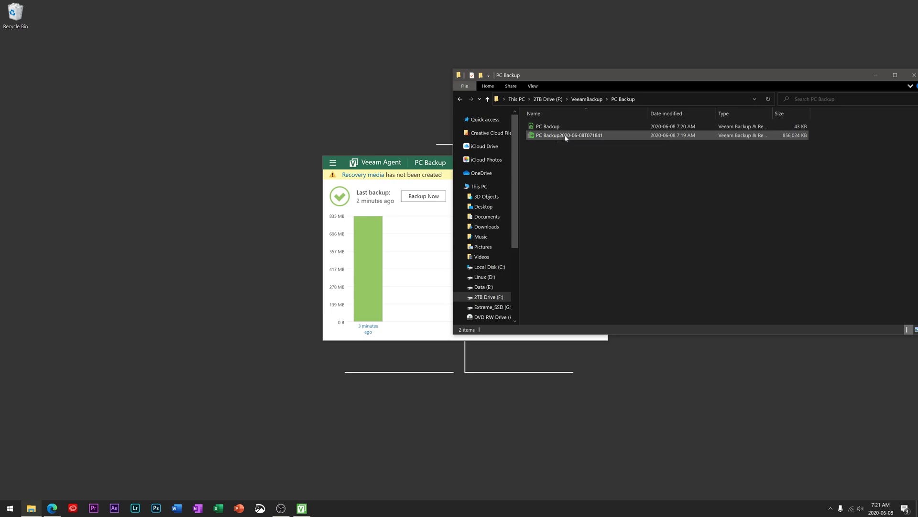
mouse_move(566, 138)
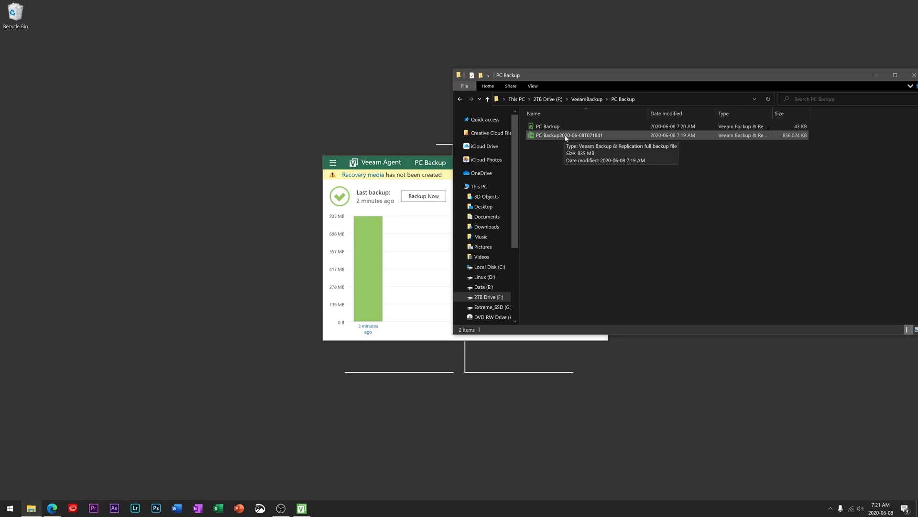
Step: Minimize Explorer and open the 7:19 AM PC Backup restore point with Restore Files
click(427, 252)
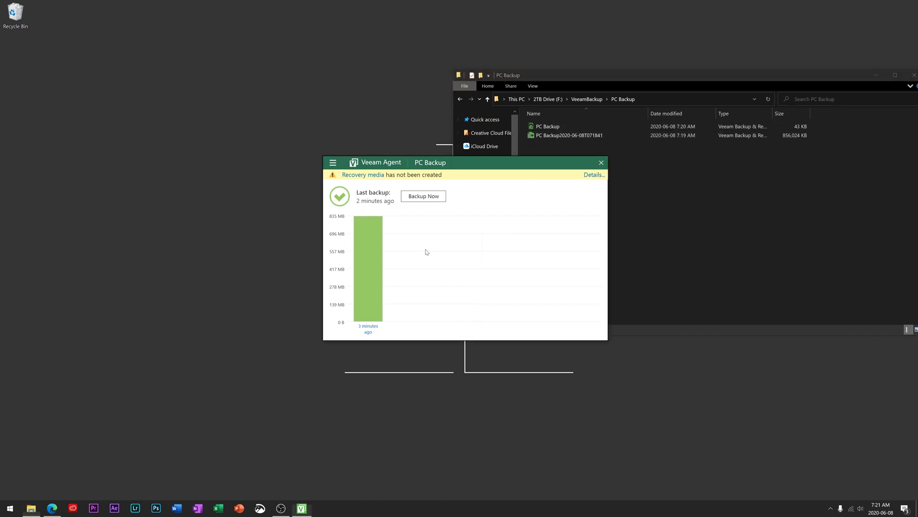
click(873, 74)
click(373, 303)
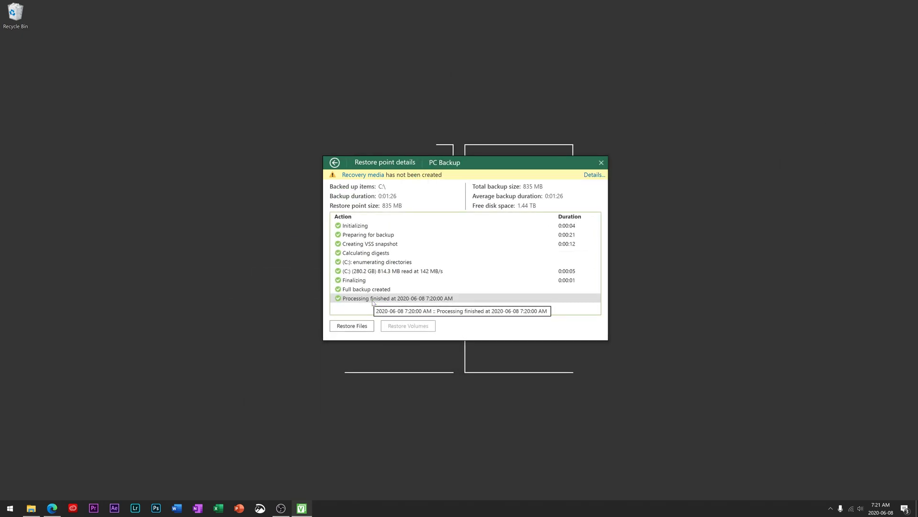
click(351, 327)
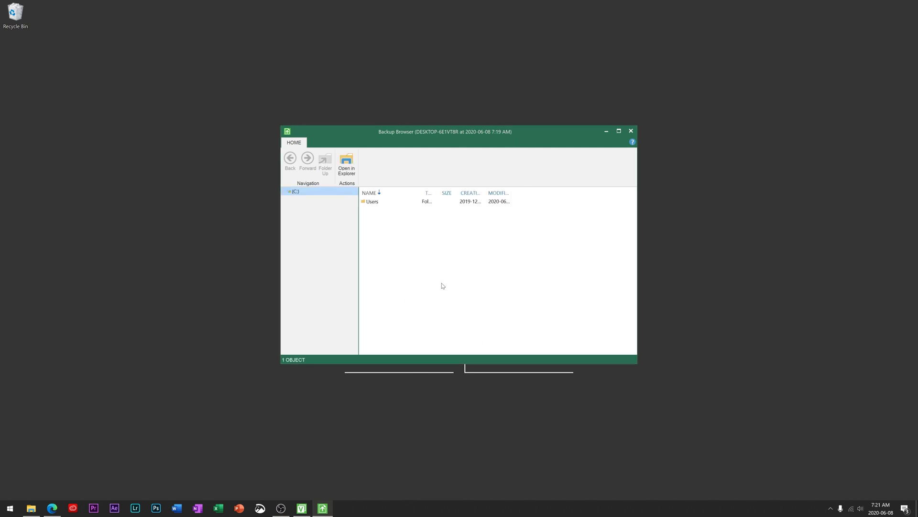
Step: Expand C: > Users > user folder > Pictures and select the 504 B desktop.ini
click(283, 192)
click(287, 200)
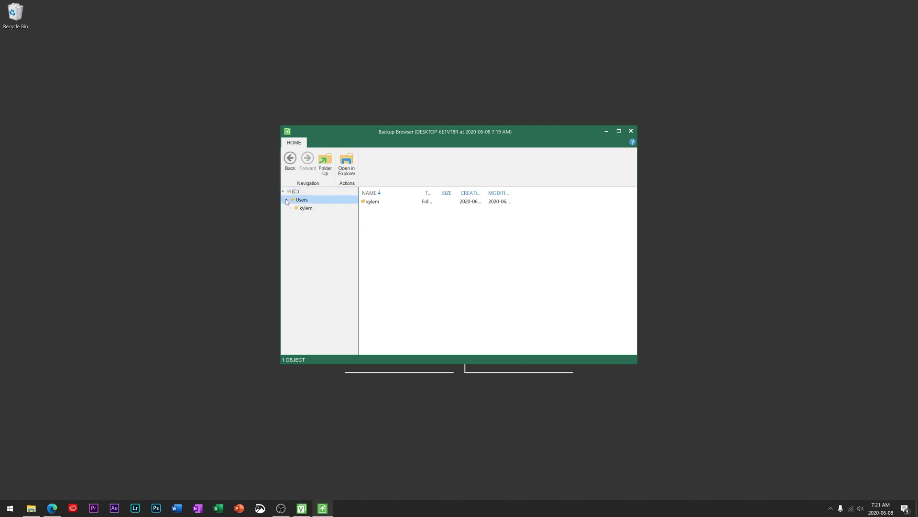
click(290, 208)
click(295, 217)
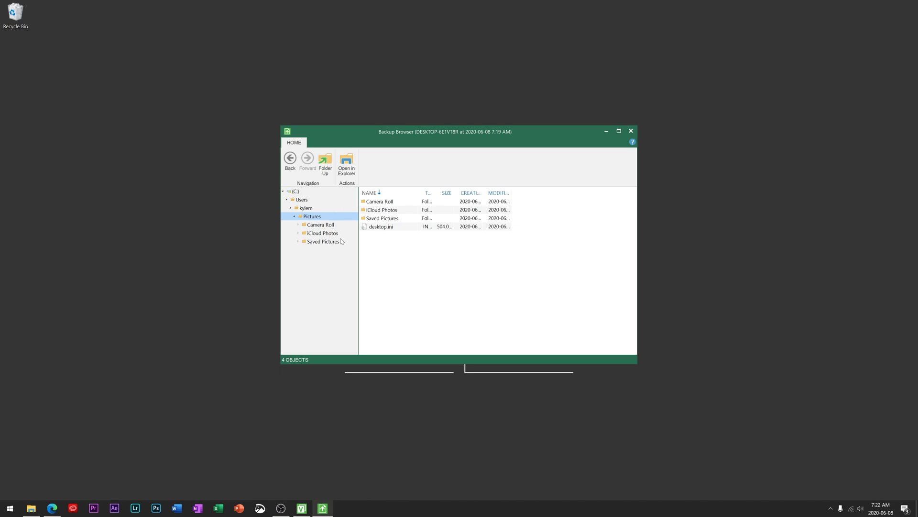
click(380, 229)
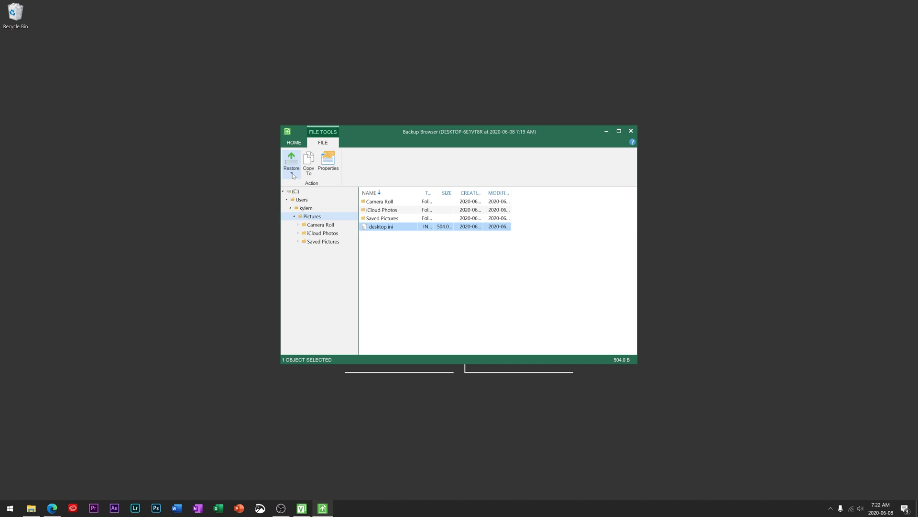
Step: Show the Overwrite and Keep restore options for the 504 B desktop.ini
click(293, 175)
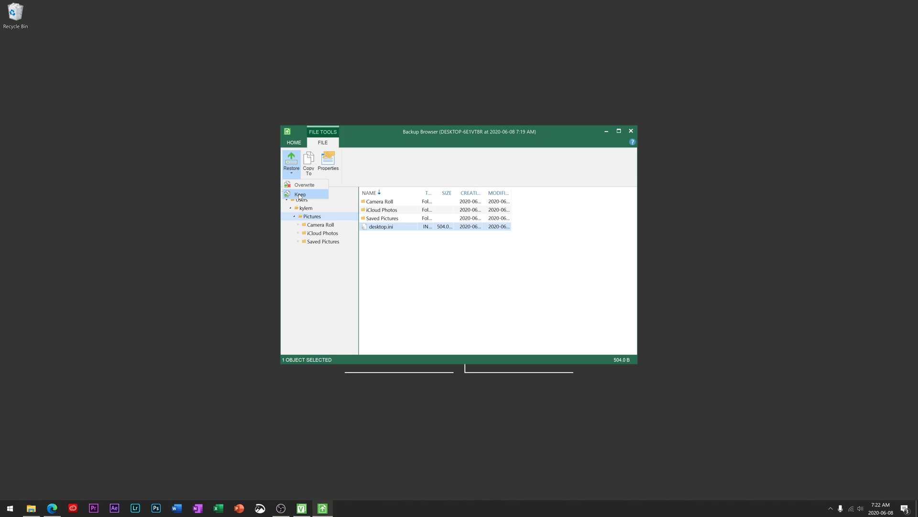
Step: Restore desktop.ini with Keep so the existing copy stays, then reposition the restore point details window
click(299, 195)
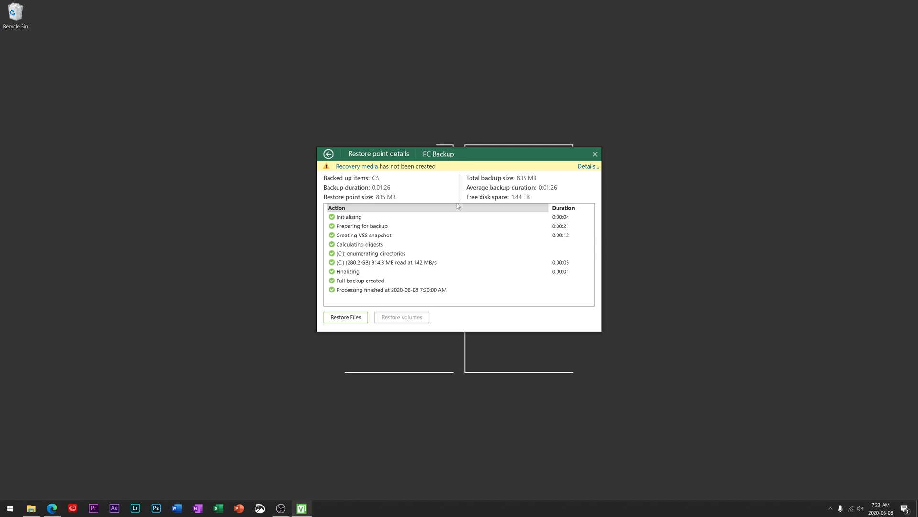
mouse_move(470, 159)
mouse_down()
mouse_move(465, 152)
mouse_move(475, 172)
mouse_up()
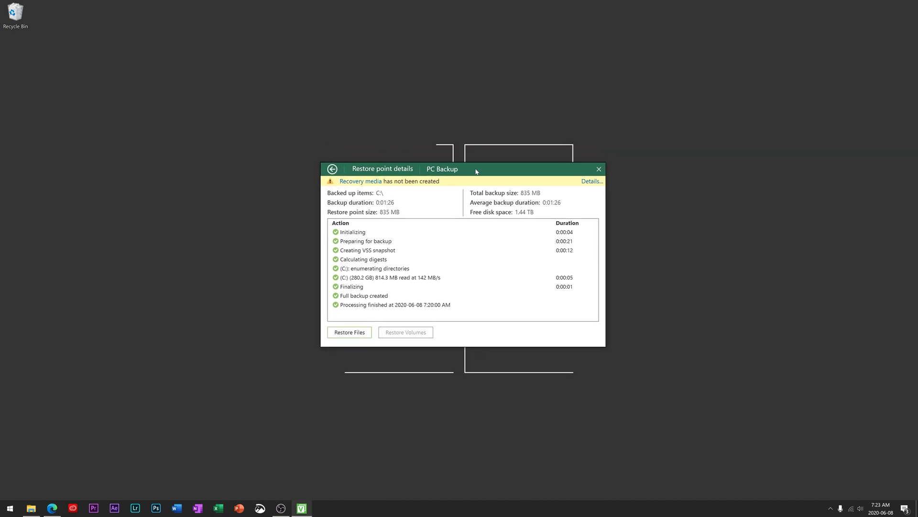